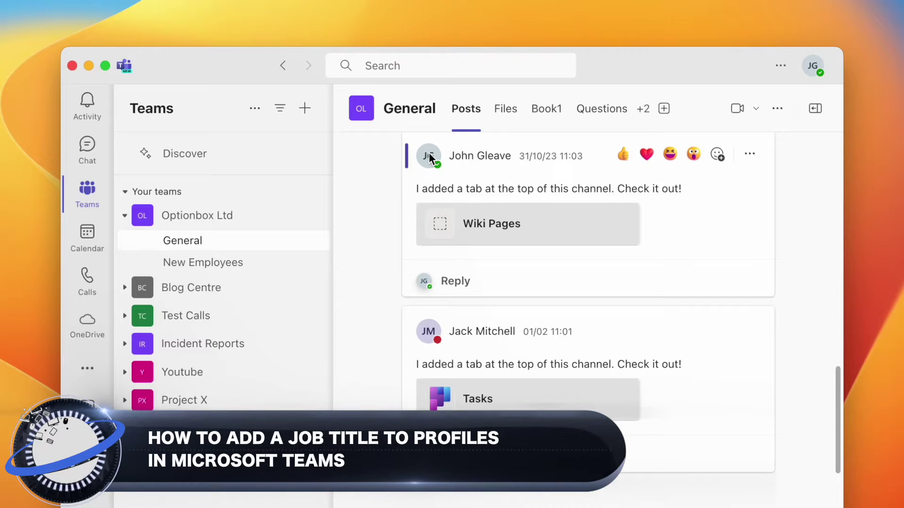
Step: Open the user's profile card from his avatar beside his General channel post
click(429, 156)
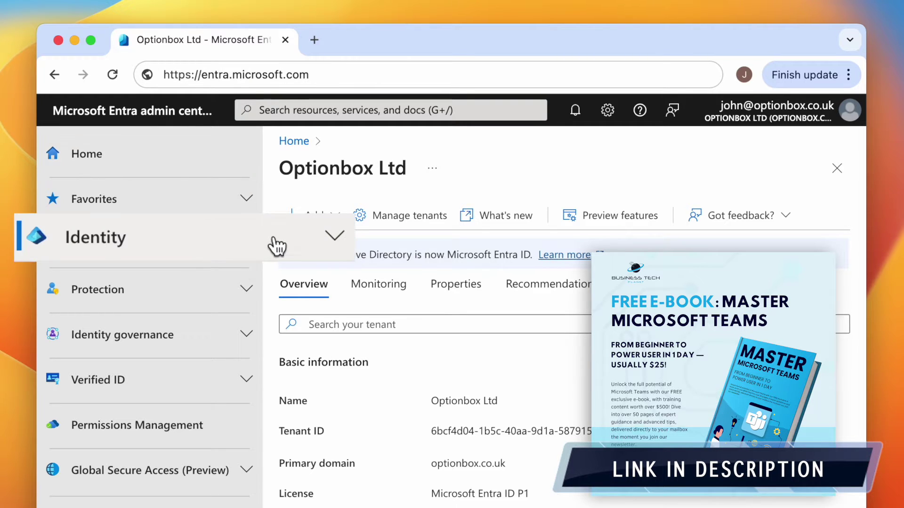
Step: Go to Identity > Users > All users and search the list by the user's first name
click(278, 246)
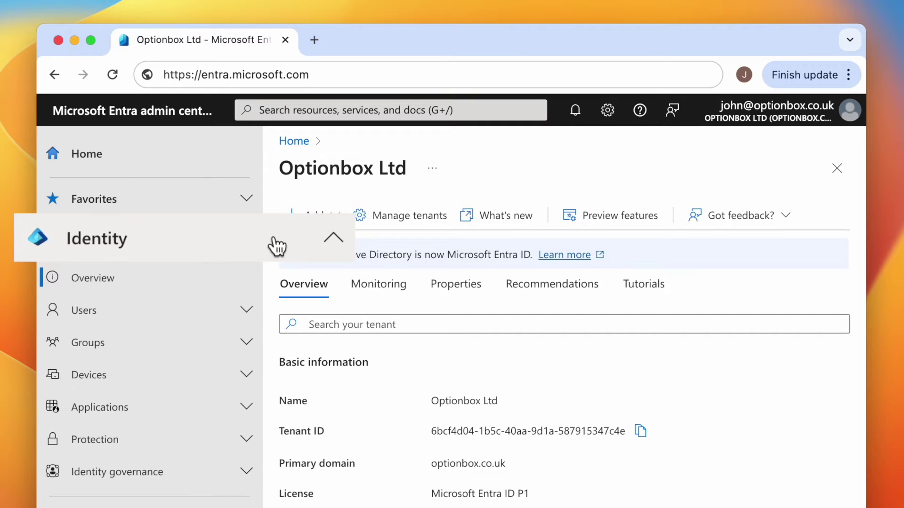
click(234, 323)
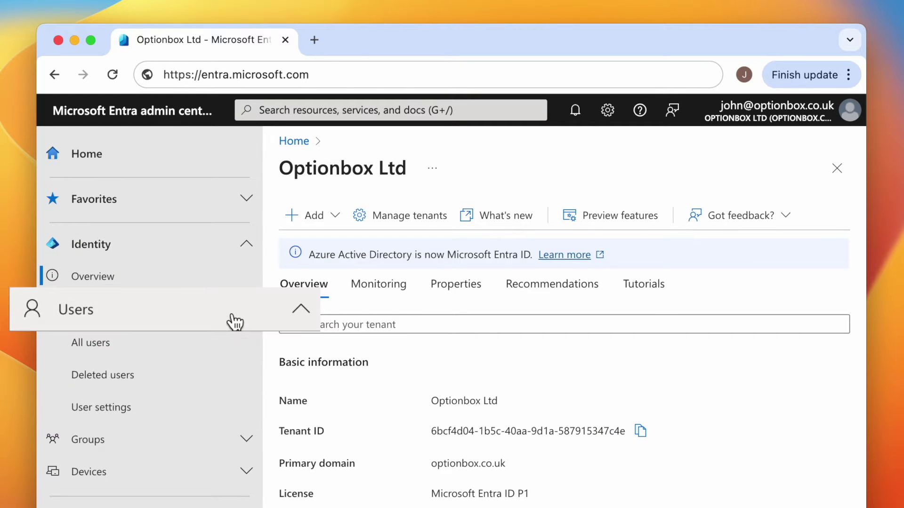
click(195, 346)
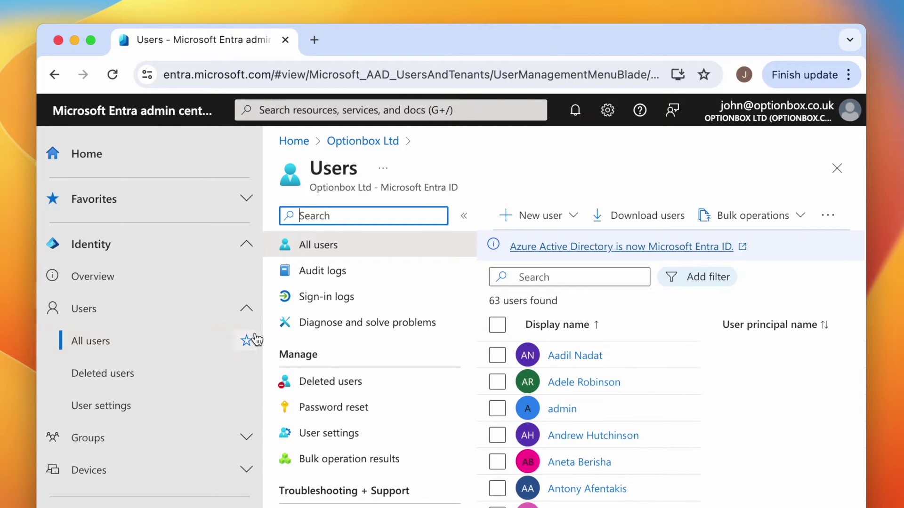
click(546, 282)
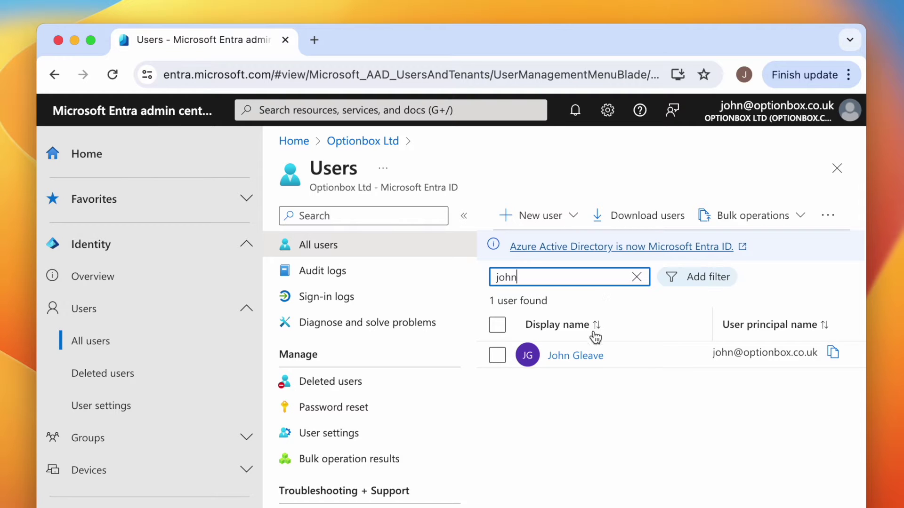
Step: Edit the user's properties to set Job title to 'Senior Editor' and save
click(591, 358)
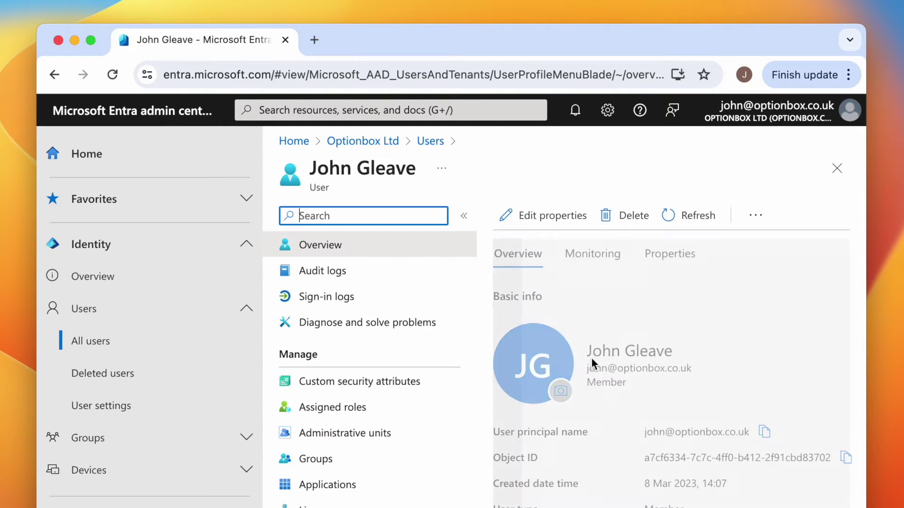
click(561, 229)
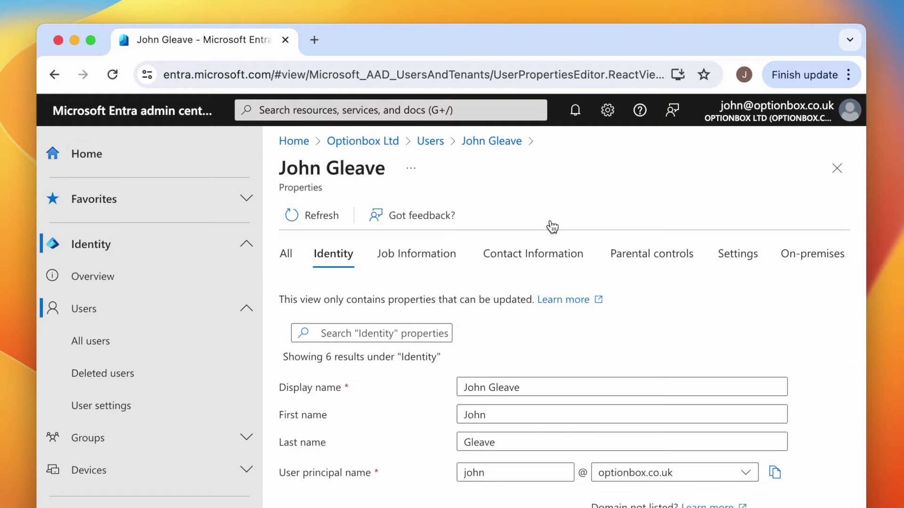
click(438, 267)
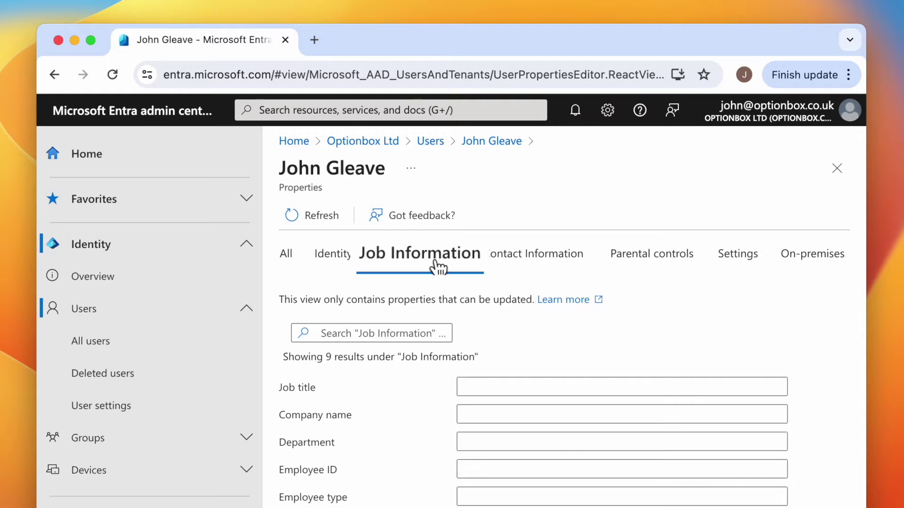
click(489, 386)
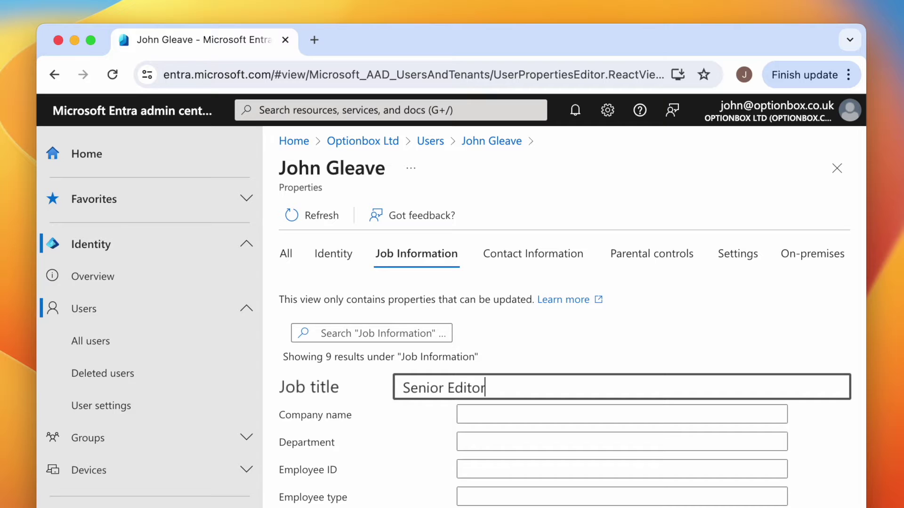
scroll(442, 428, down, 4)
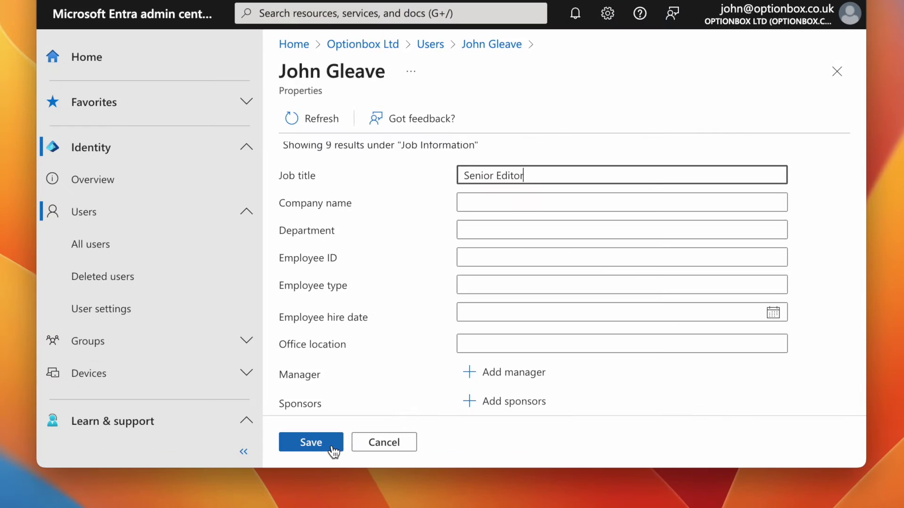
click(332, 448)
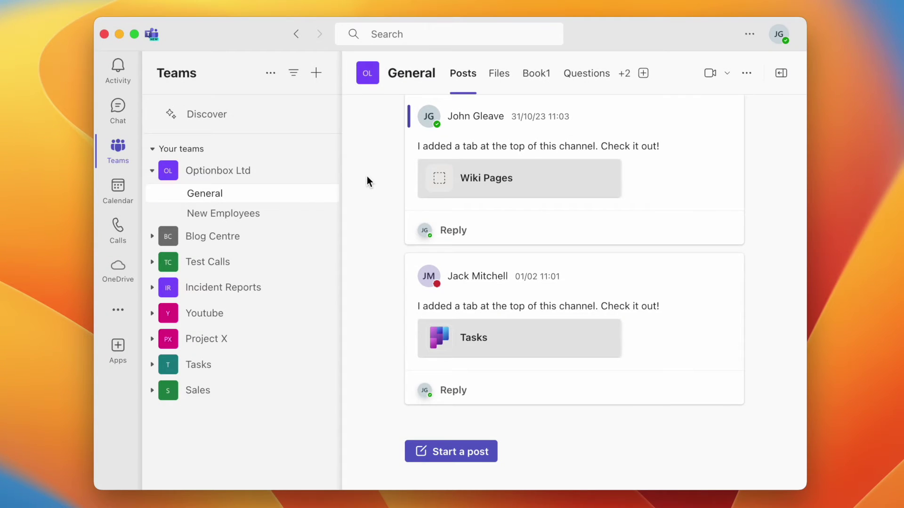
Step: View the user's profile card in the General channel to check his job title
mouse_move(430, 118)
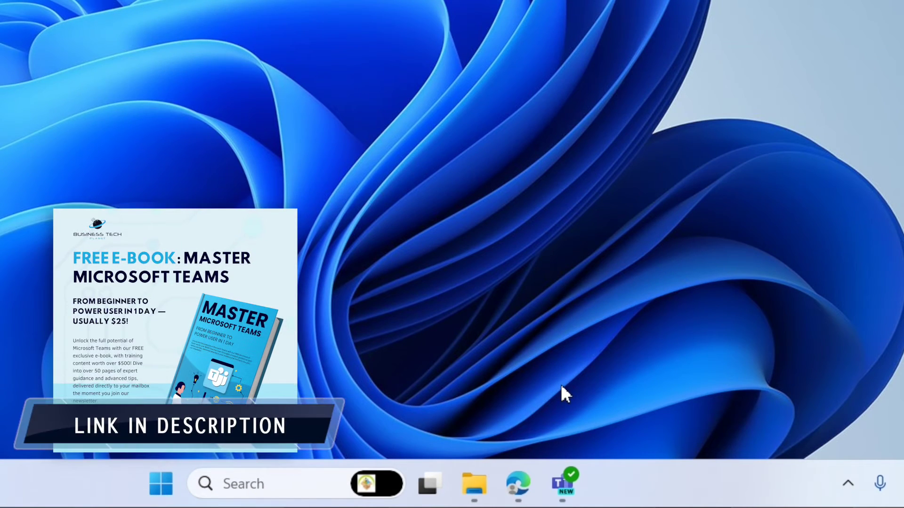
Step: Quit Teams and browse File Explorer to the LocalCache\Microsoft\MSTeams cache folder
right_click(574, 484)
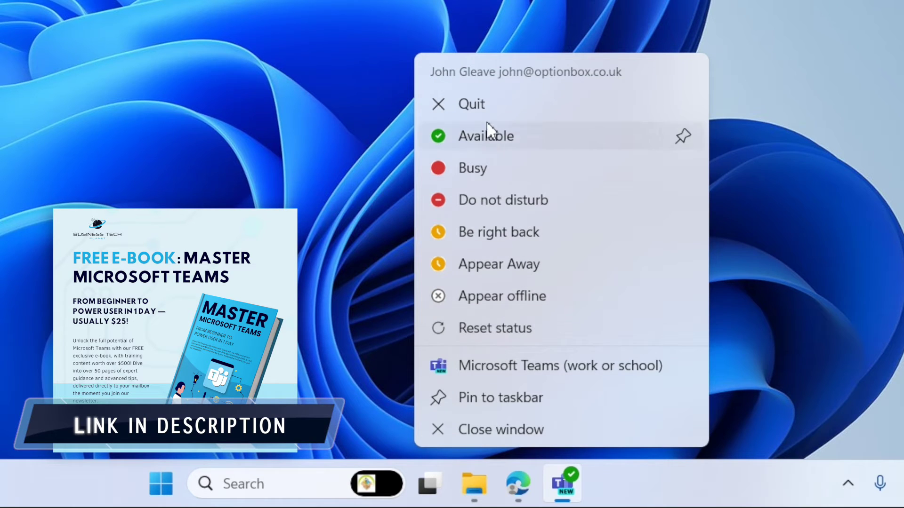
click(486, 106)
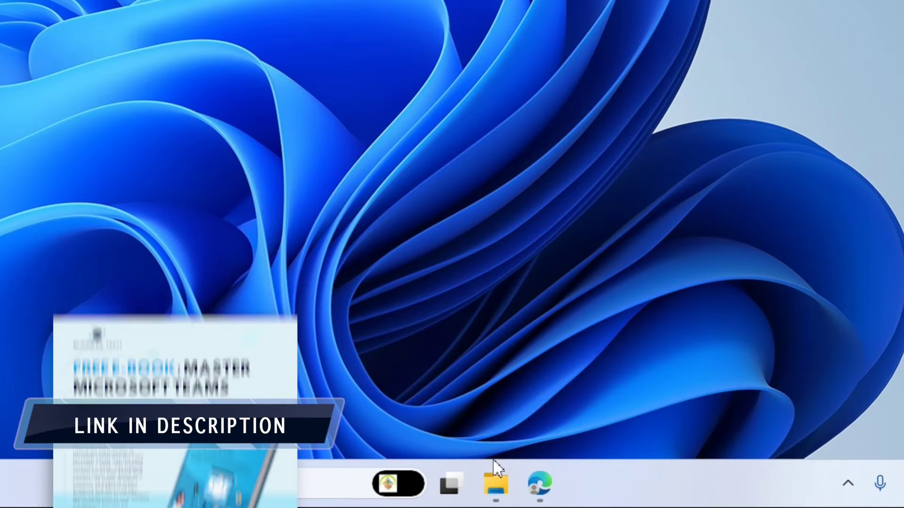
click(495, 484)
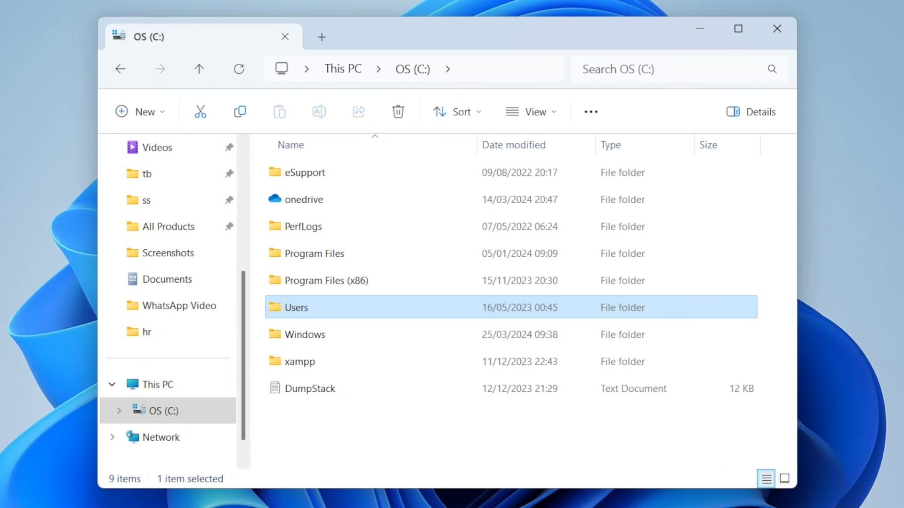
click(480, 70)
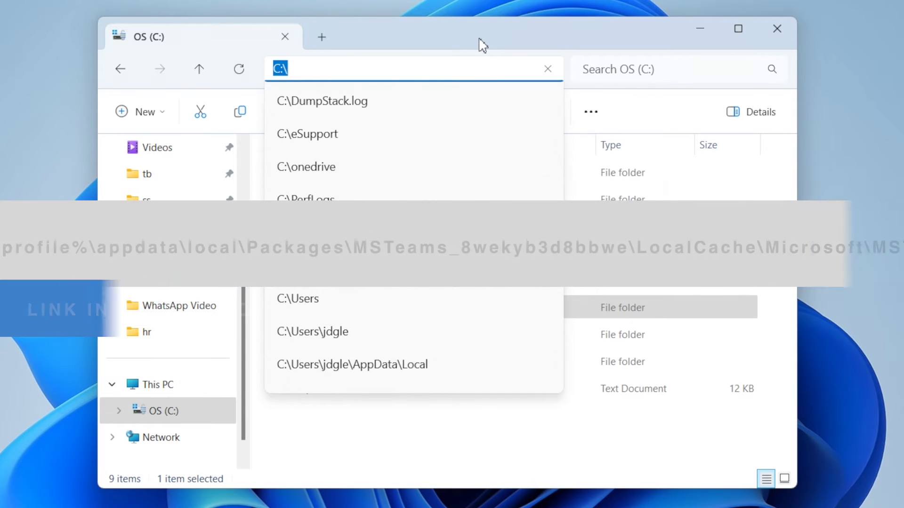
text(%userprofile%\appdata\local\Packages\MSTeams_8wekyb3d8bbwe\LocalCache\Microsoft\MSTeams)
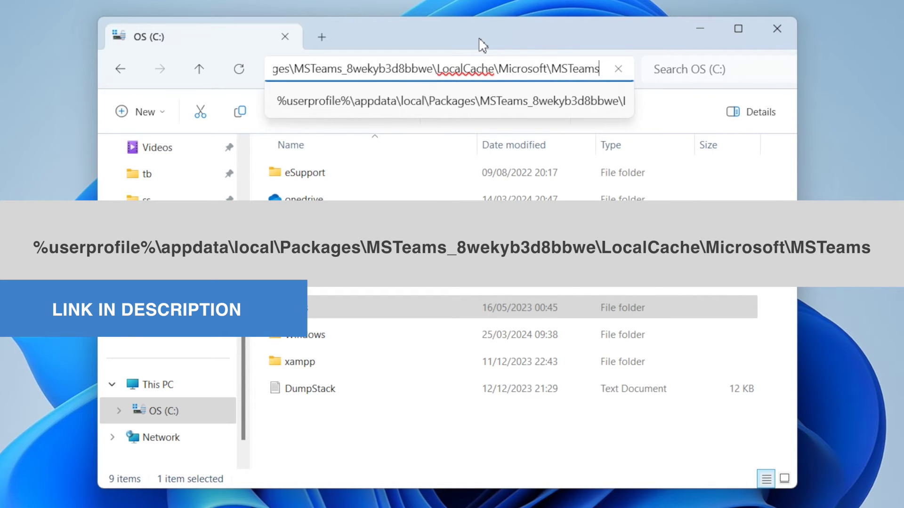
key(Return)
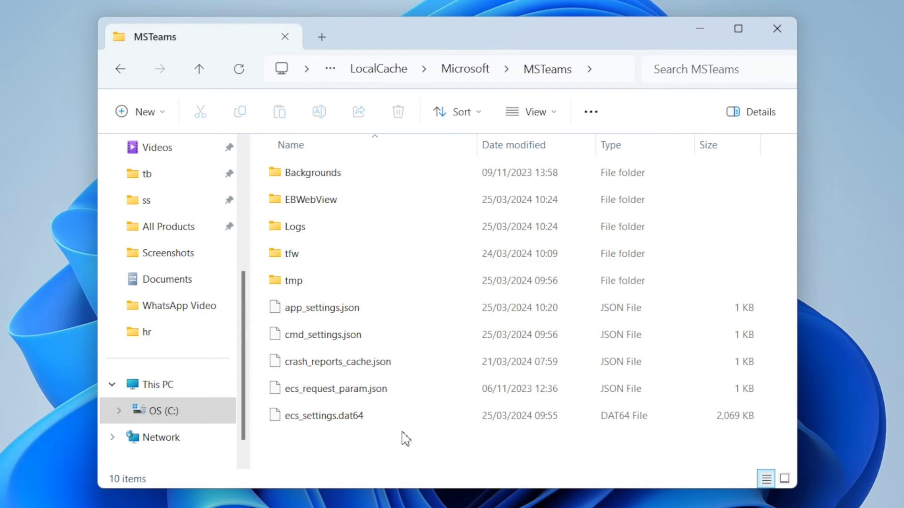
Step: Delete all ten files and folders in the MSTeams cache folder
key(ctrl+a)
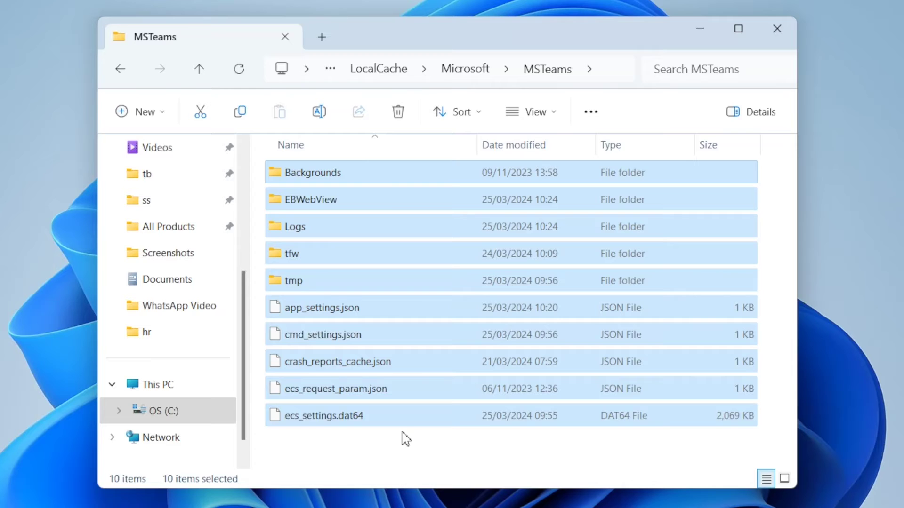
right_click(409, 417)
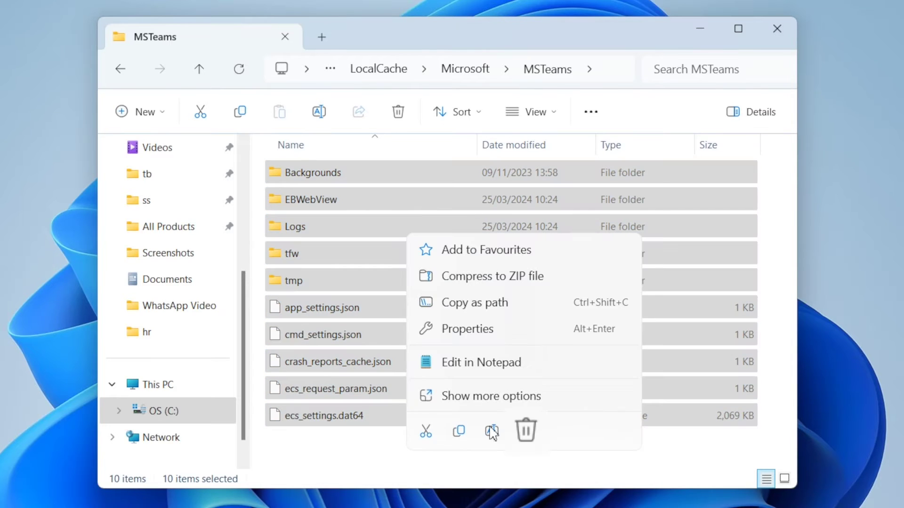
click(523, 431)
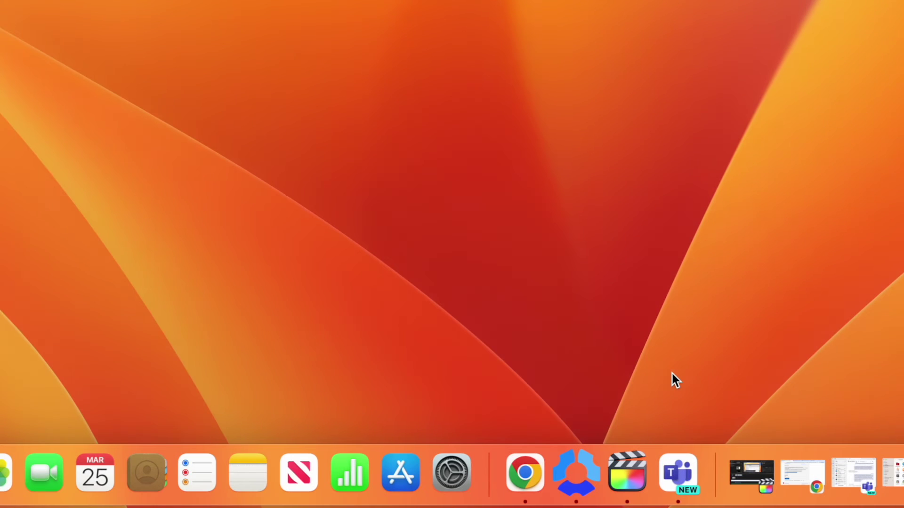
Step: Quit Teams from the Dock and launch Terminal from Applications > Utilities
right_click(679, 466)
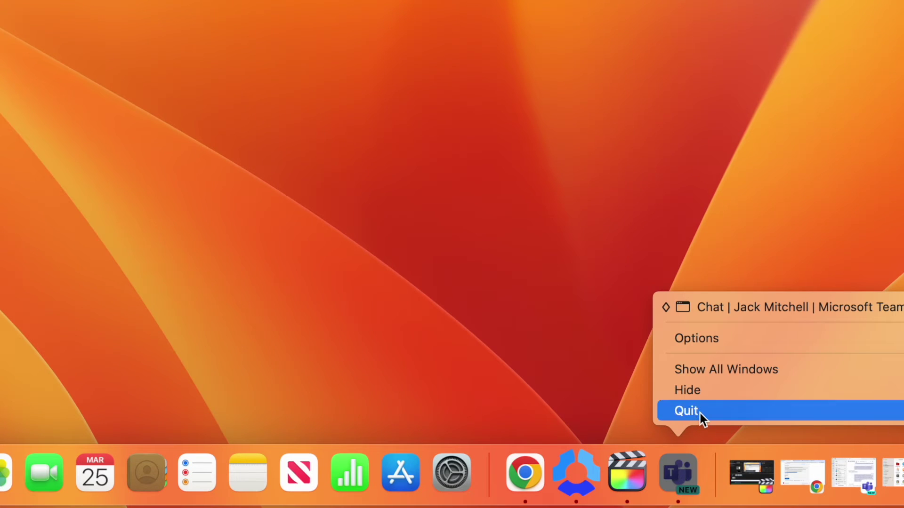
click(687, 411)
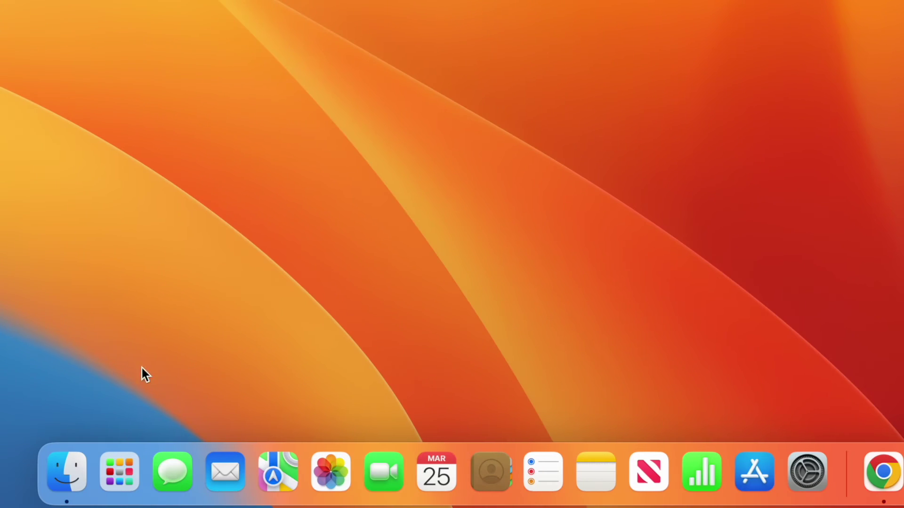
click(66, 471)
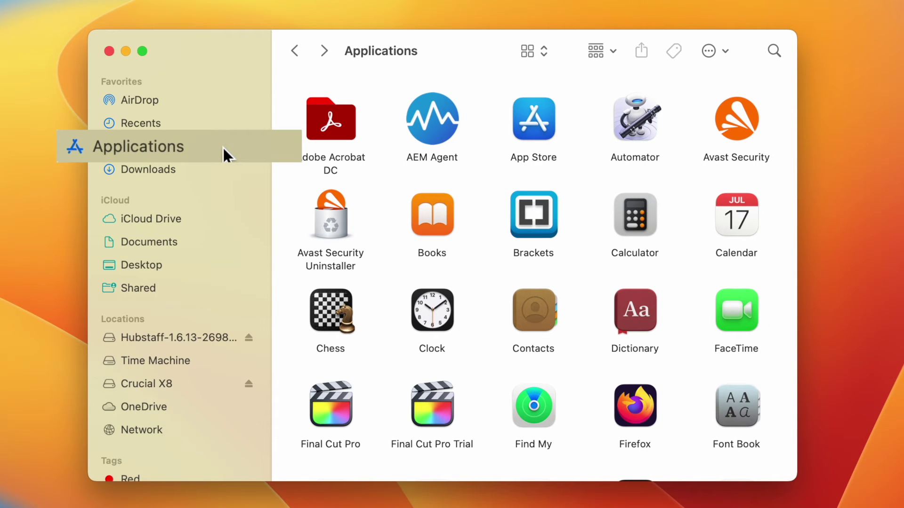
scroll(492, 348, down, 15)
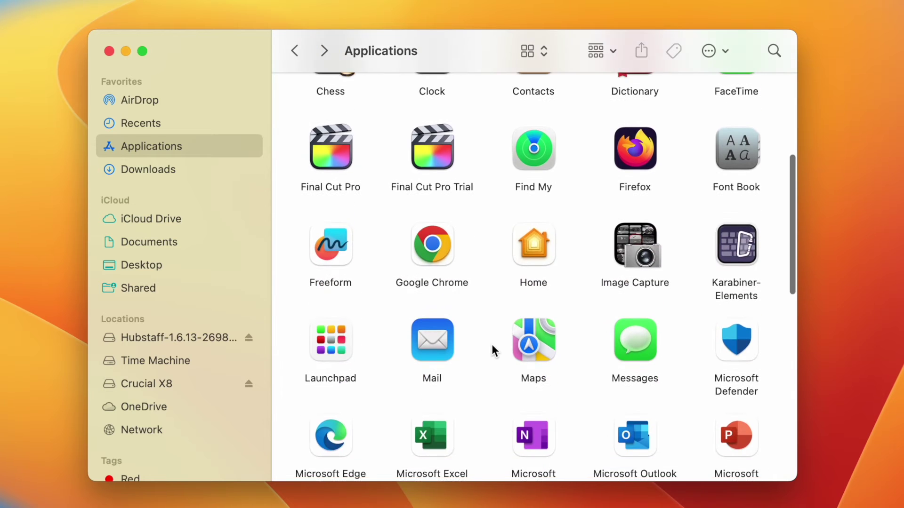
scroll(492, 343, down, 5)
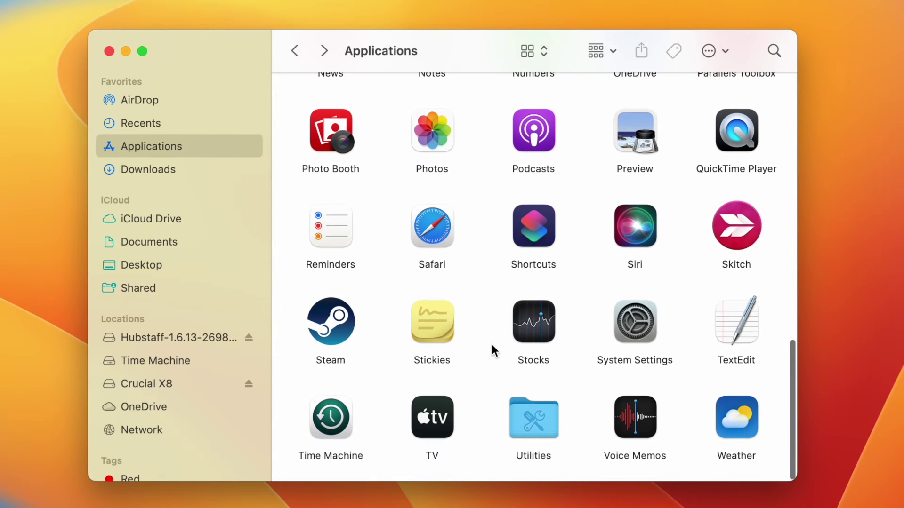
double_click(536, 427)
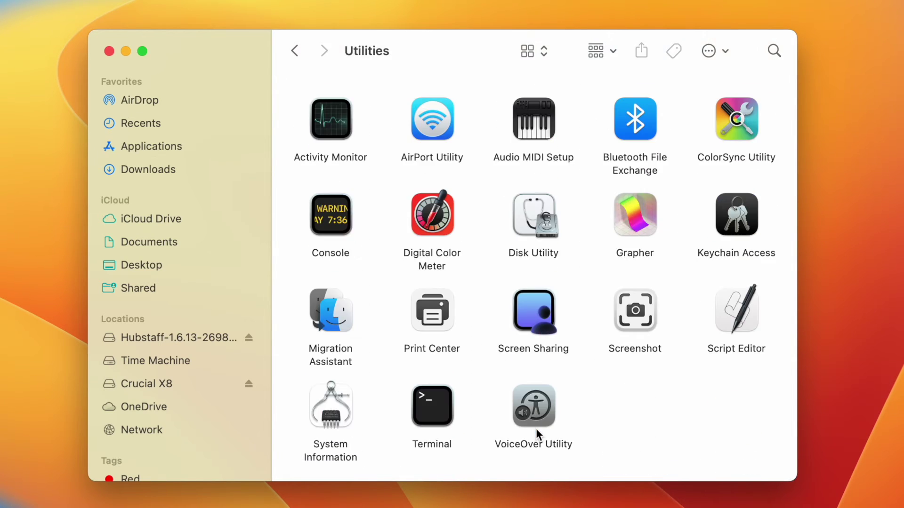
double_click(431, 411)
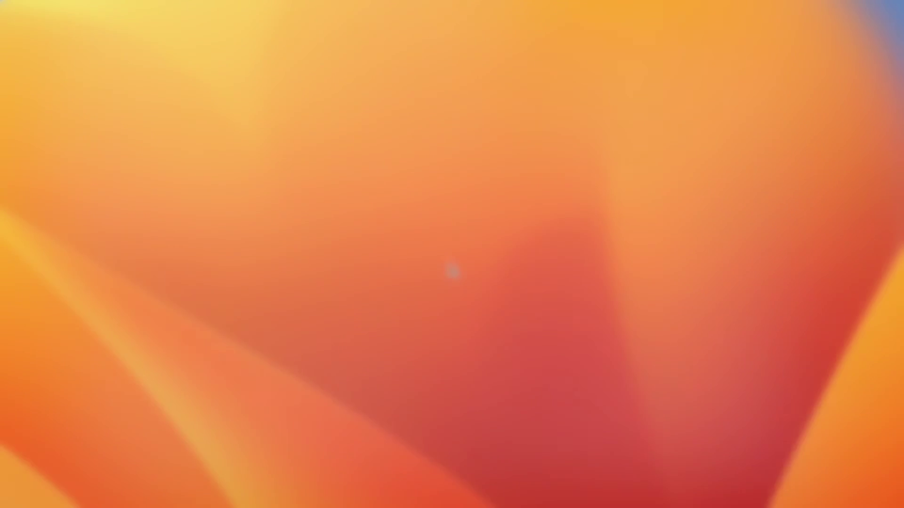
Step: Bring up Terminal via Spotlight and allow it to access other apps' data
key(super+space)
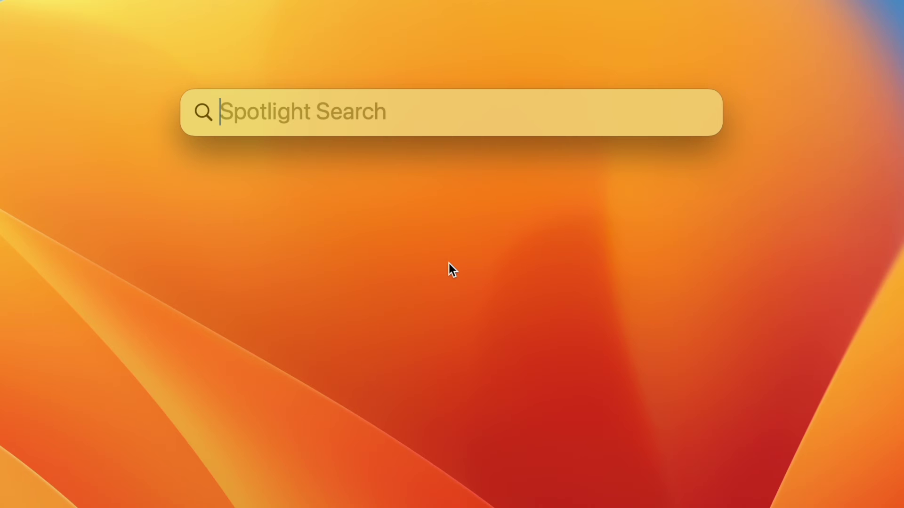
text(termi)
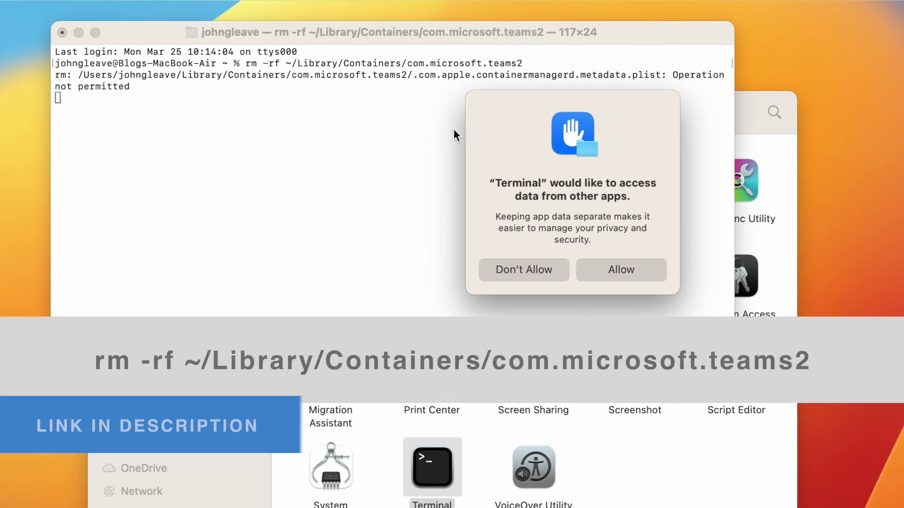
click(633, 271)
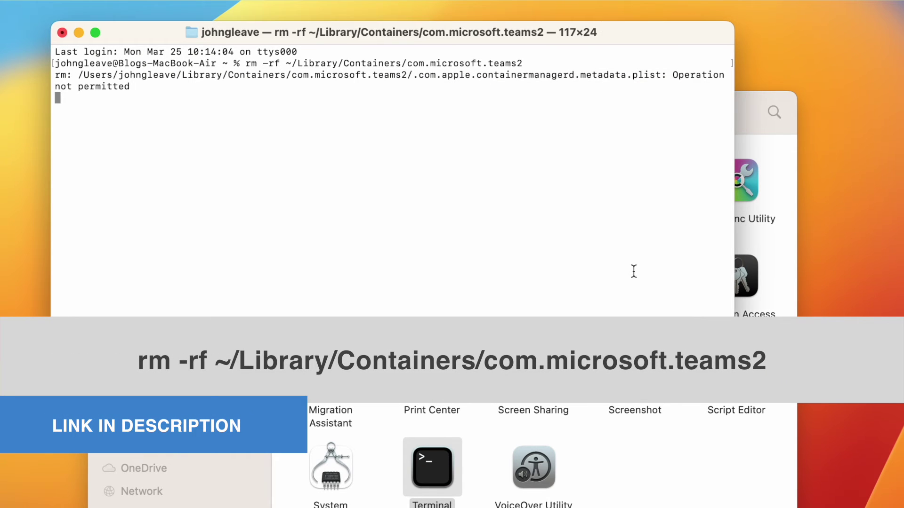
Step: Run rm -rf on ~/Library/Containers/com.microsoft.teams2 and the UBF8T346G9.com.microsoft.teams group container
text(rm -rf ~/Library/Containers/com.microsoft.teams2)
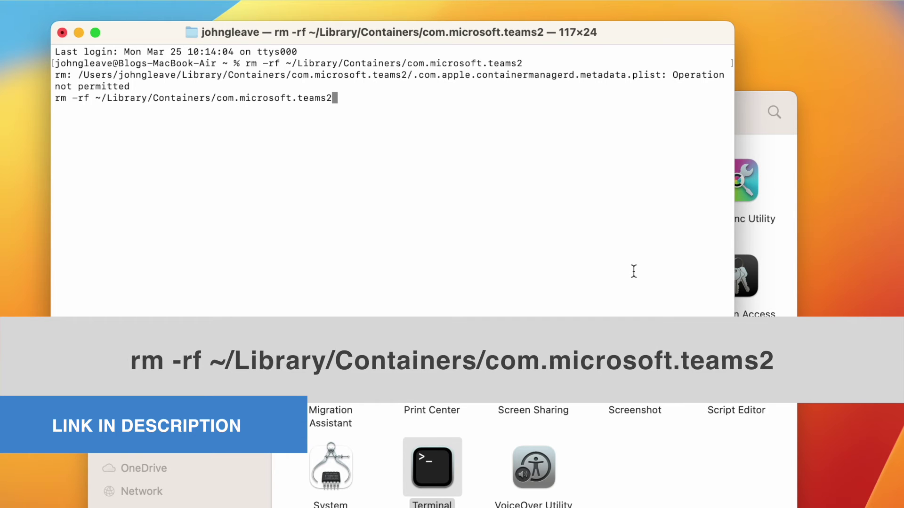
key(Return)
text(rm -rf ~/Library/Group Containers/UBF8T346G9.com.microsoft.teams)
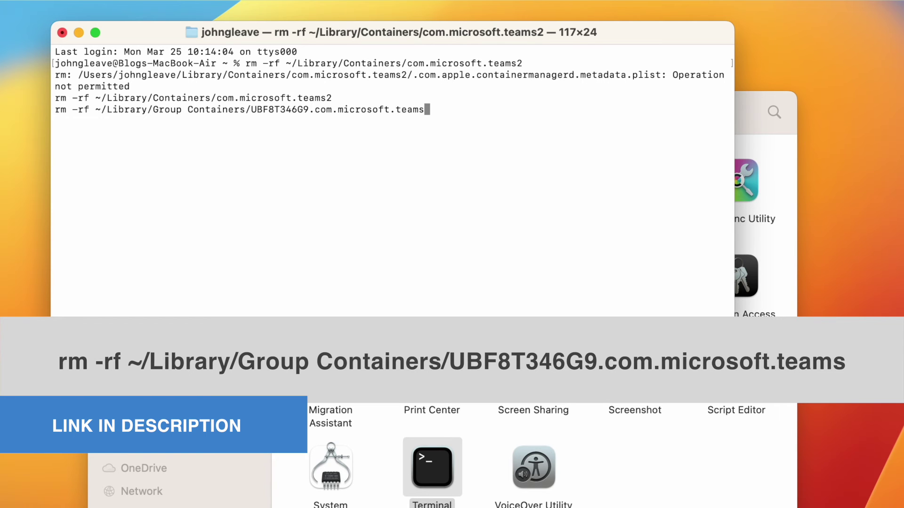
key(Return)
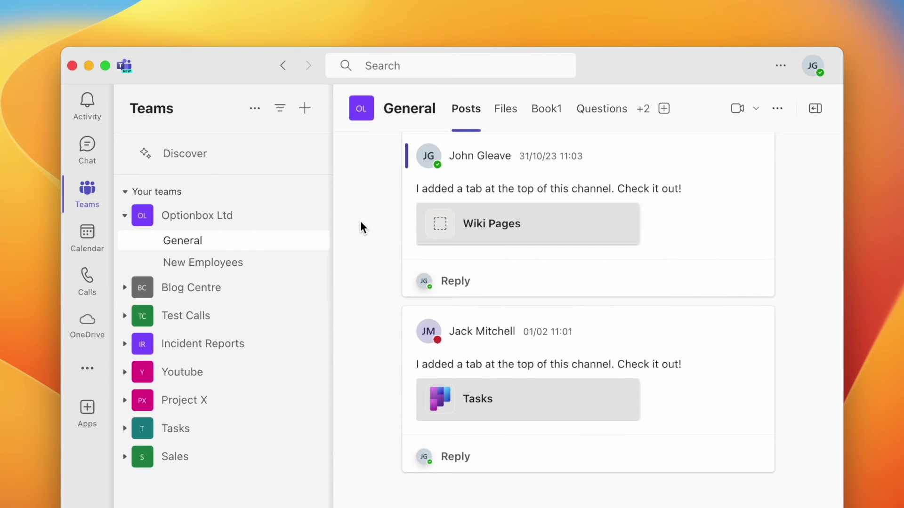
Step: Show the Wiki Pages post author's profile card, now listing Senior Editor
mouse_move(429, 156)
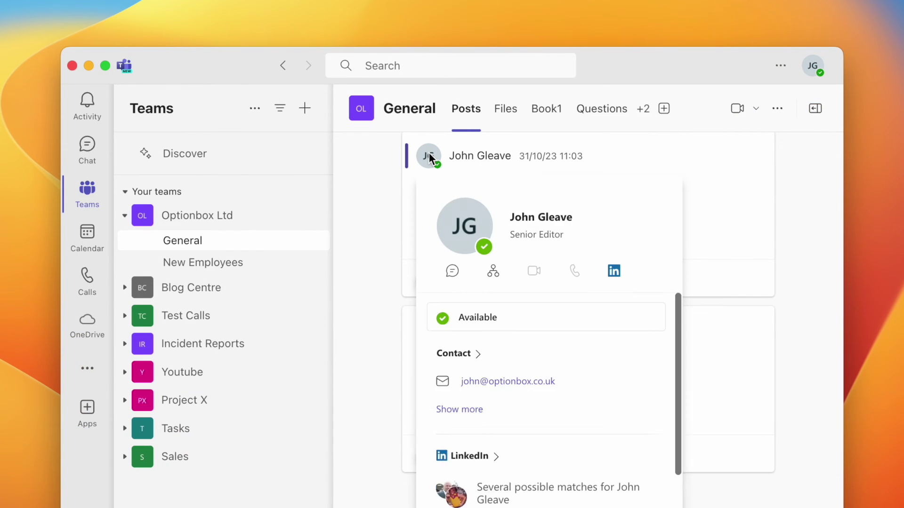